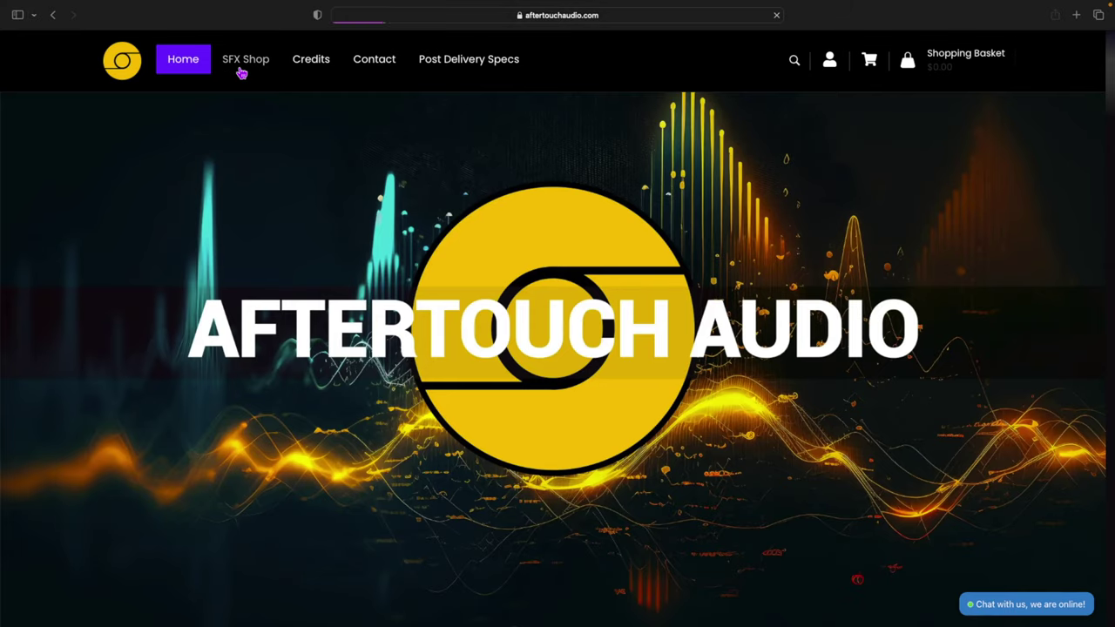
# Open the MASTERGUN – PPSh-41 product page and choose its Bundle version
pyautogui.scroll(-10, 540, 279)
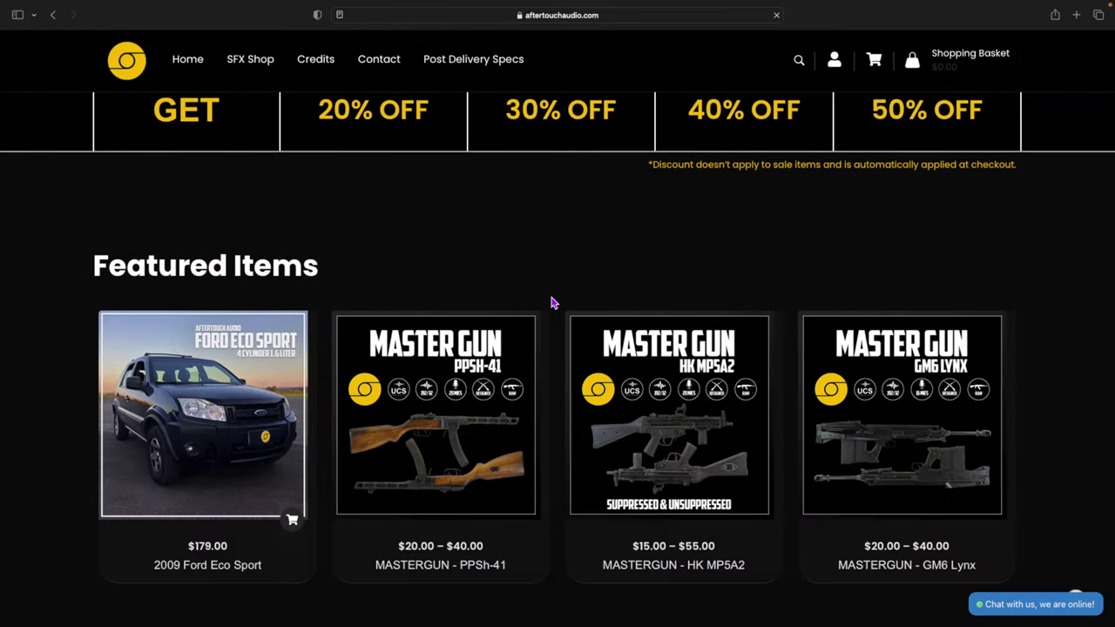
pyautogui.scroll(-3, 550, 302)
pyautogui.click(436, 319)
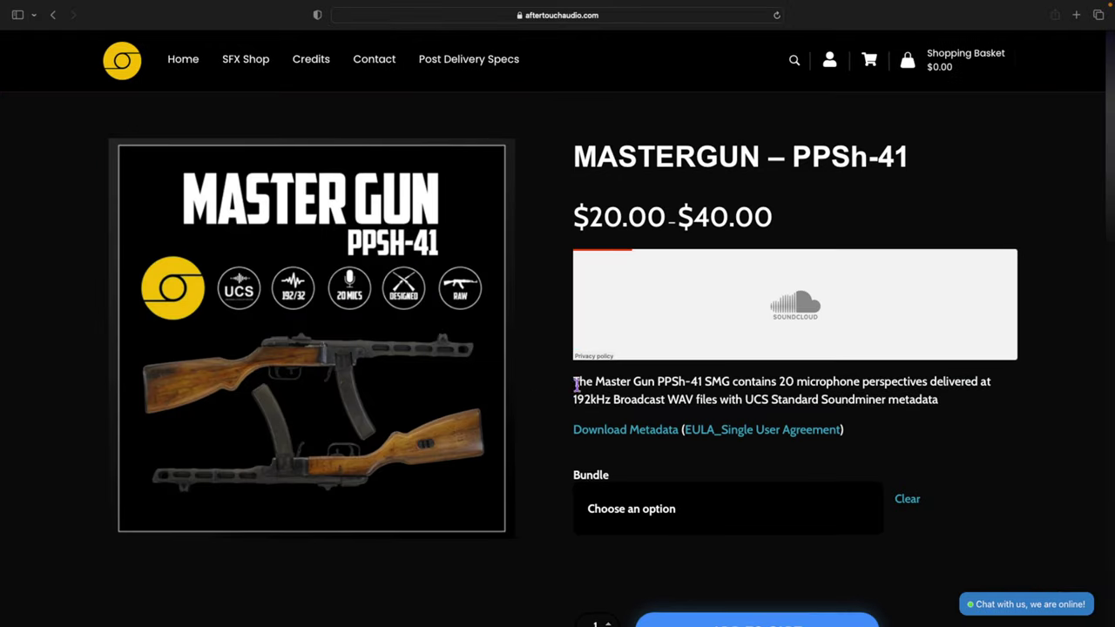
pyautogui.click(636, 510)
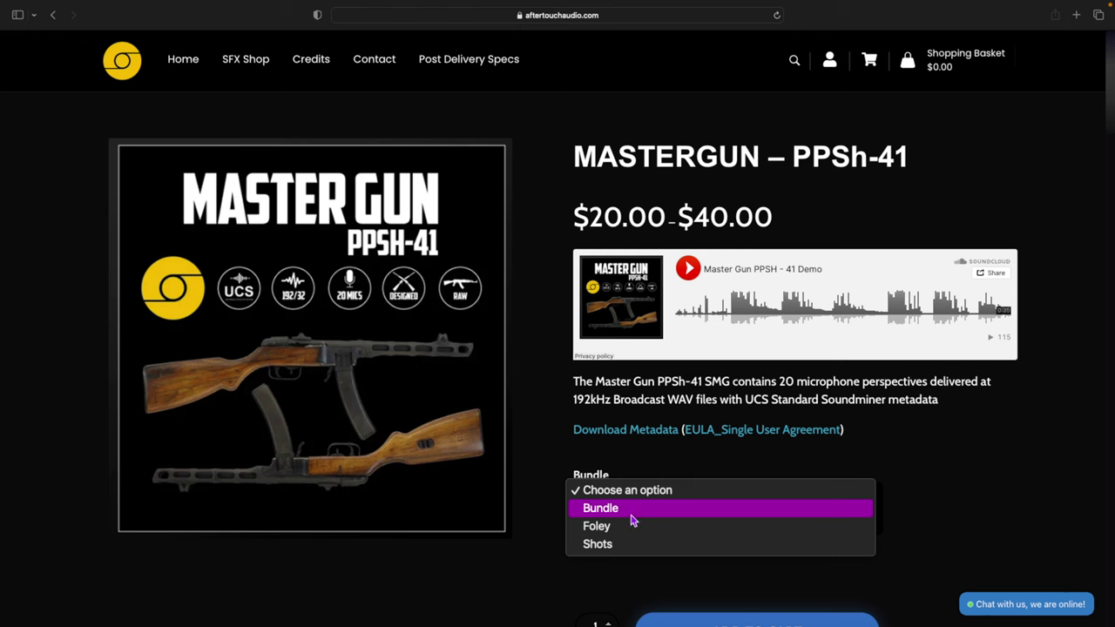
pyautogui.click(633, 513)
# Open the 2009 Ford Eco Sport library page and scroll through its description
pyautogui.click(631, 518)
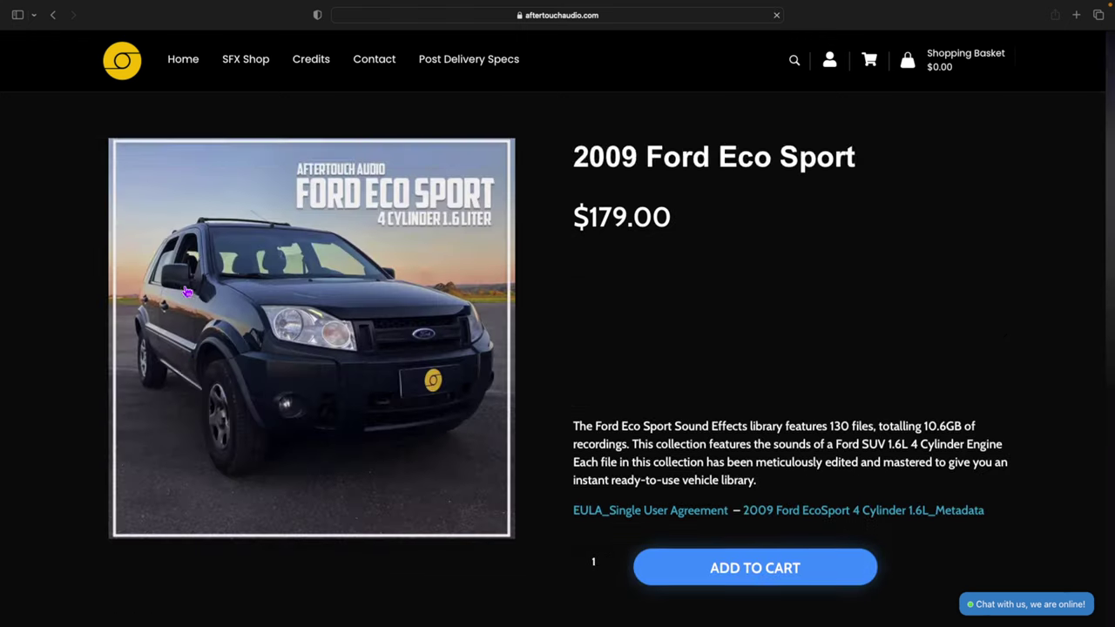
pyautogui.scroll(-10, 183, 294)
pyautogui.scroll(-6, 179, 296)
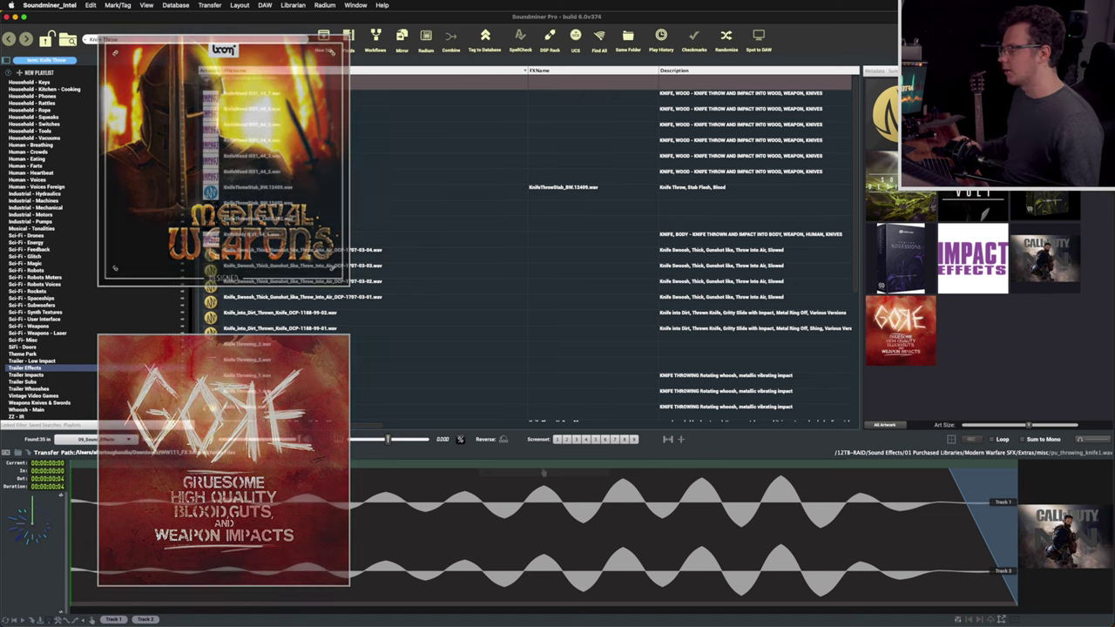
# Play the Knife Throwing.wav reference and list the Gore library's knife throw files
pyautogui.press('space')
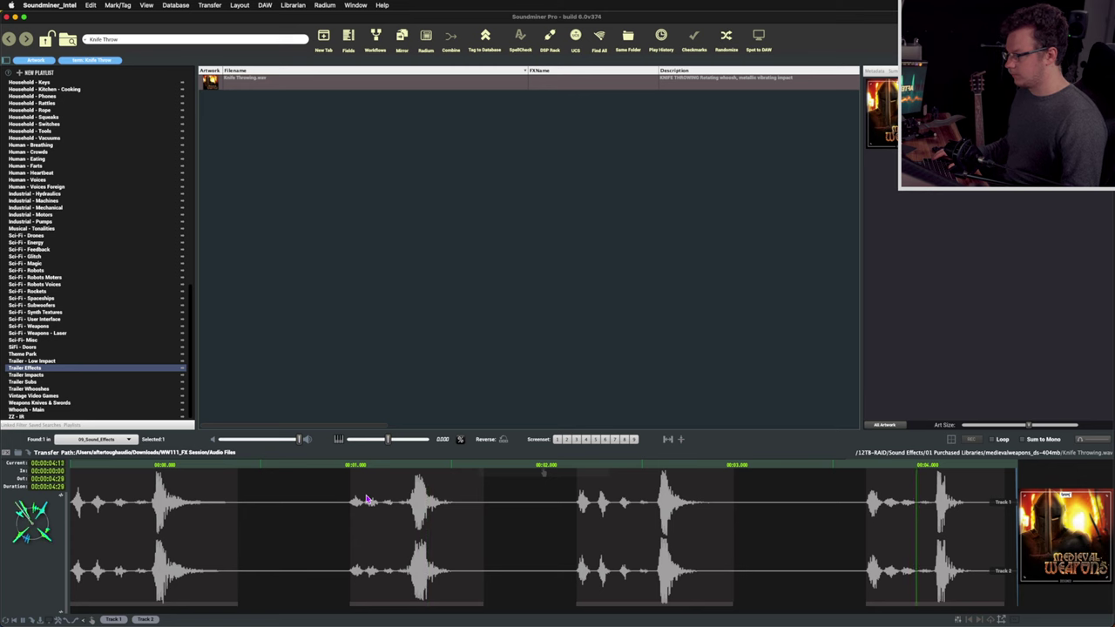
pyautogui.click(8, 39)
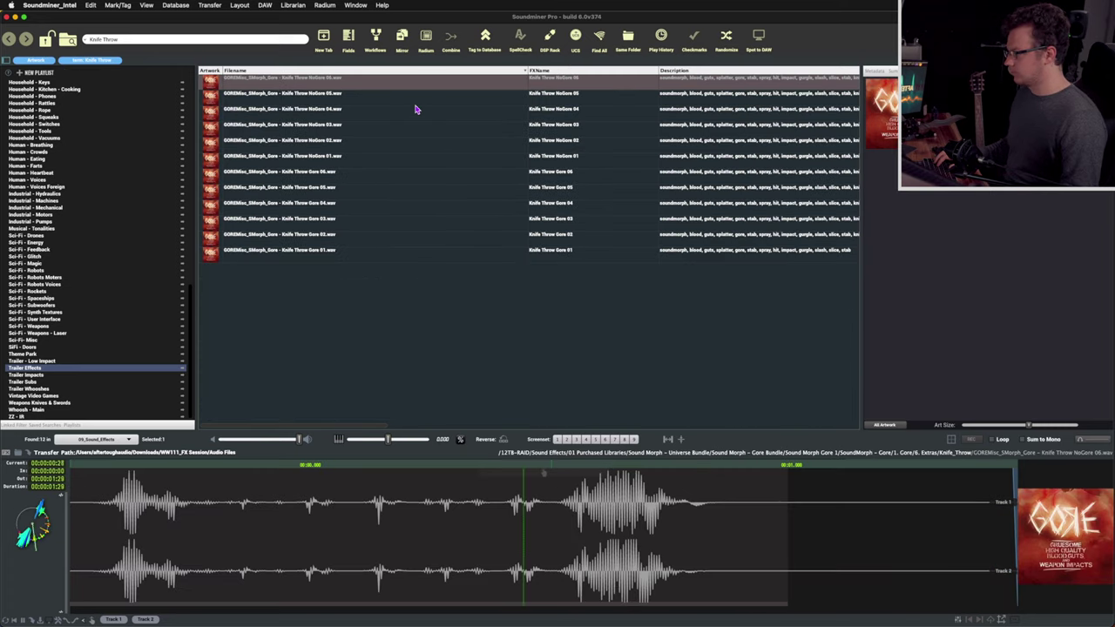
# Audition Knife Throw NoGore 05, 04, 03, 02 and 01 in turn
pyautogui.press('Down')
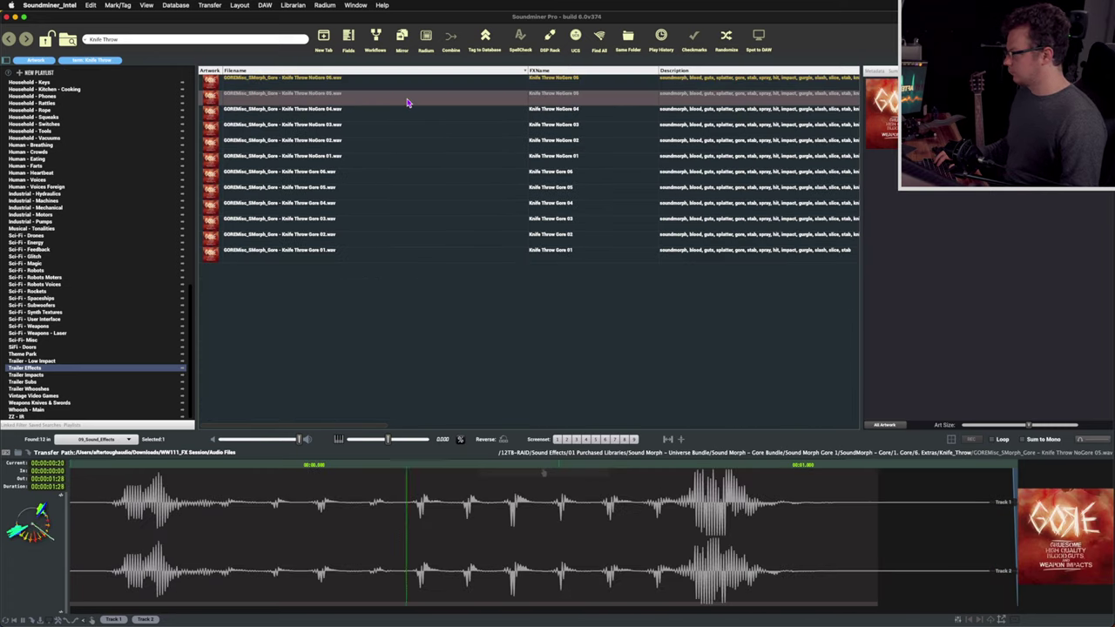
pyautogui.click(406, 110)
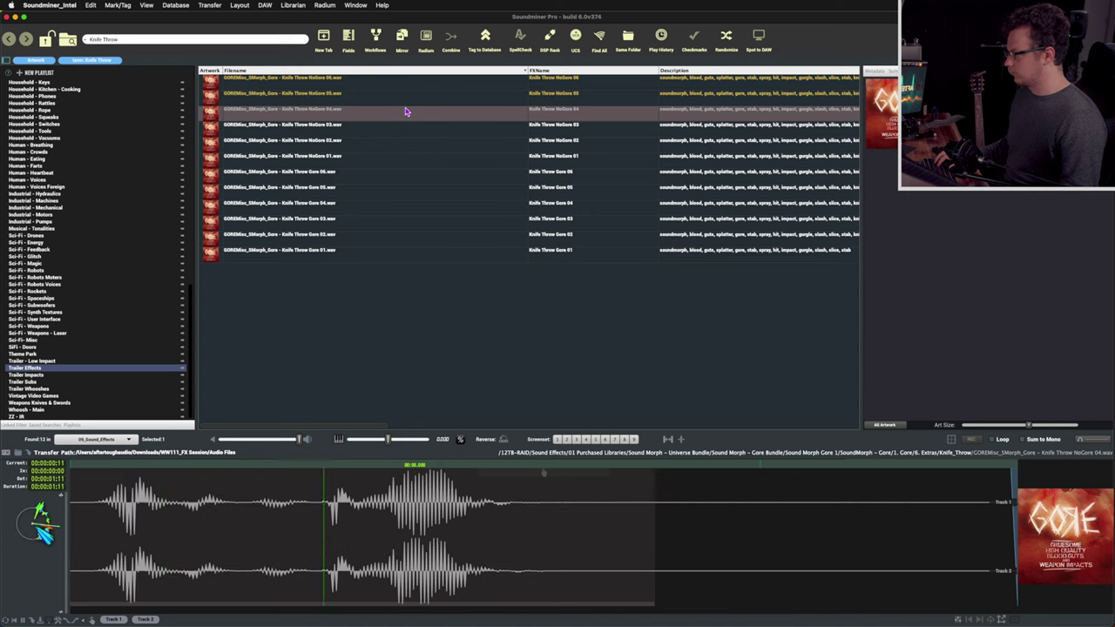
pyautogui.click(396, 130)
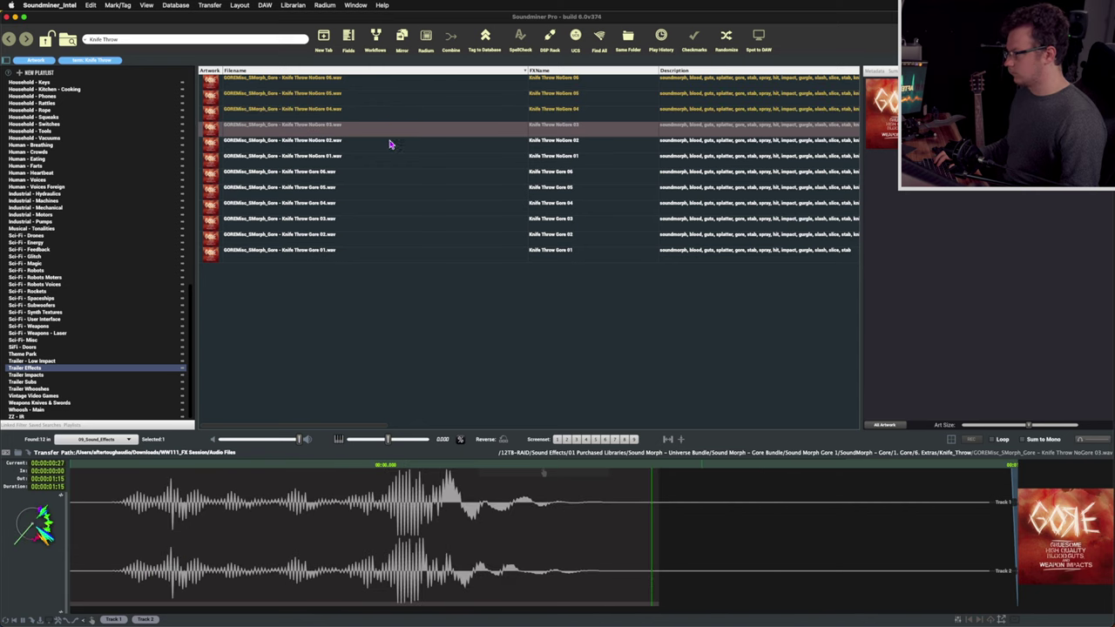
pyautogui.click(390, 141)
pyautogui.click(385, 162)
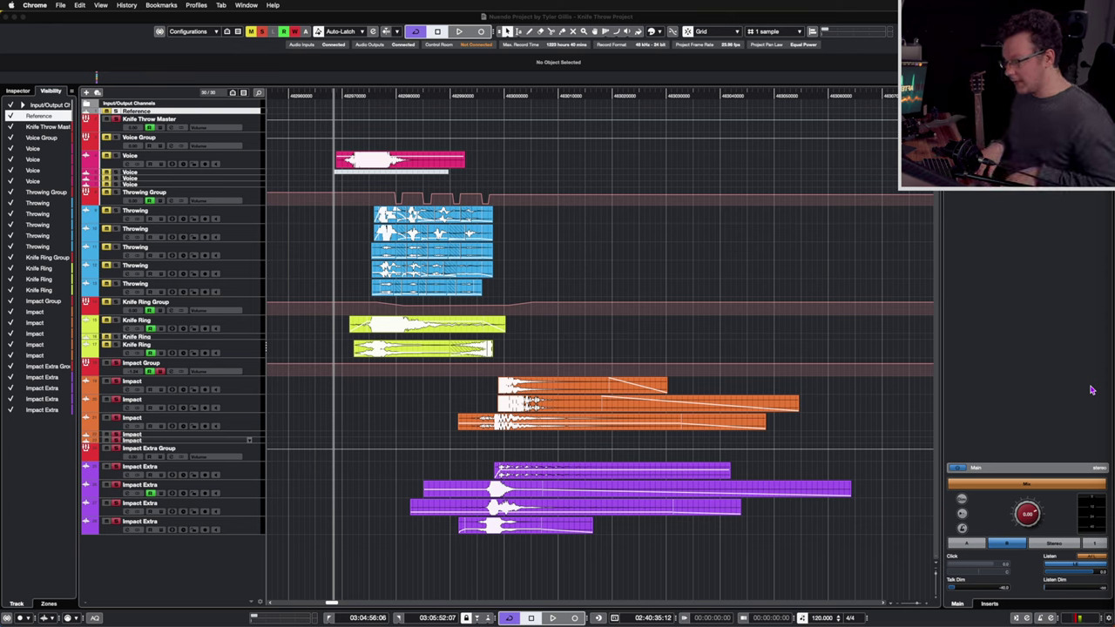
# Play the knife throw arrangement, moving through the Throwing tracks up to the Throwing Group
pyautogui.click(319, 232)
pyautogui.press('space')
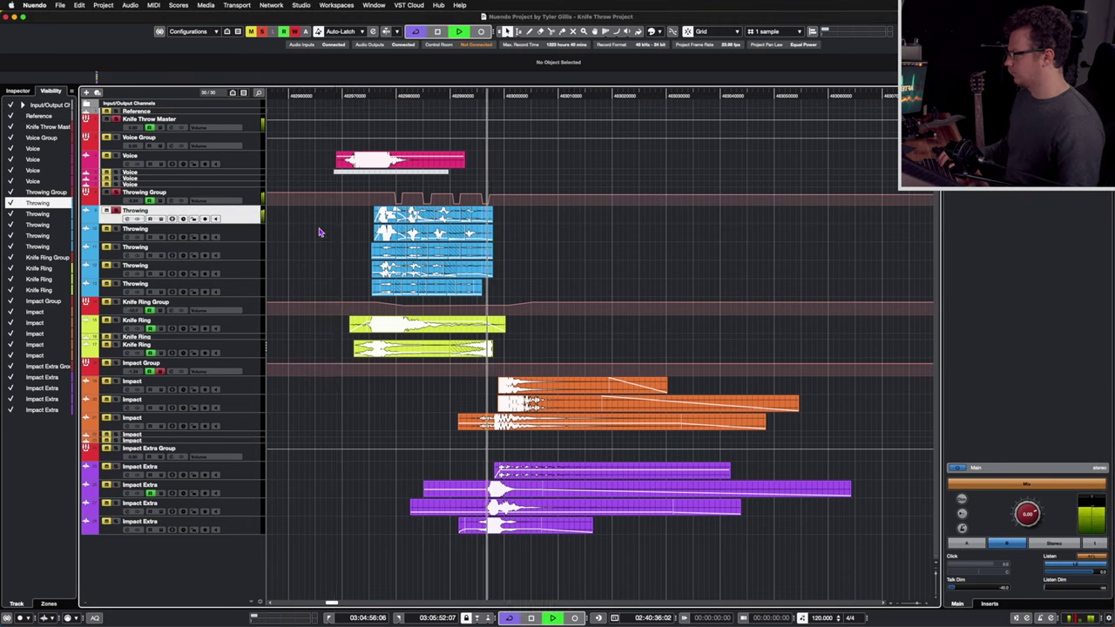
pyautogui.press('Down')
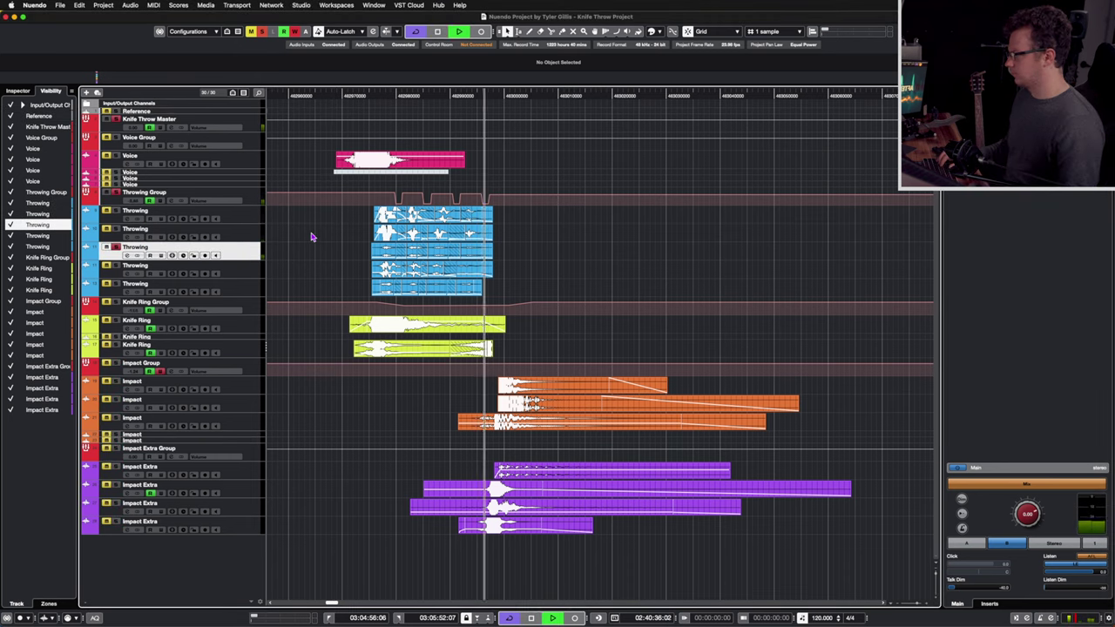
pyautogui.press('Down')
pyautogui.press('Down')
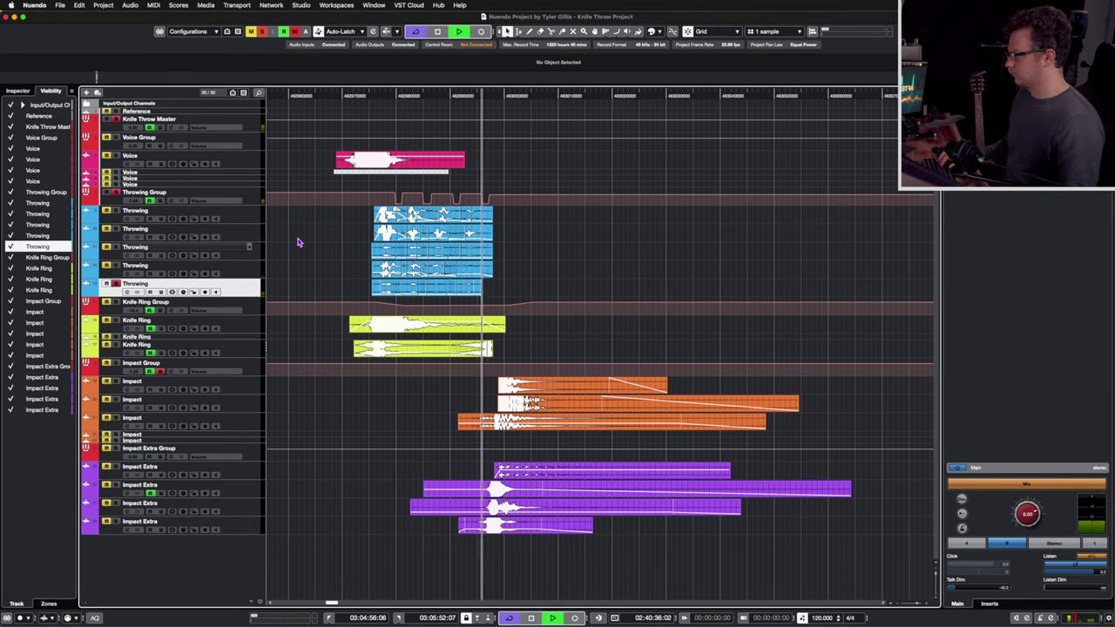
pyautogui.press('Up')
pyautogui.press('Up')
pyautogui.press('Up')
pyautogui.press('Up')
pyautogui.press('Up')
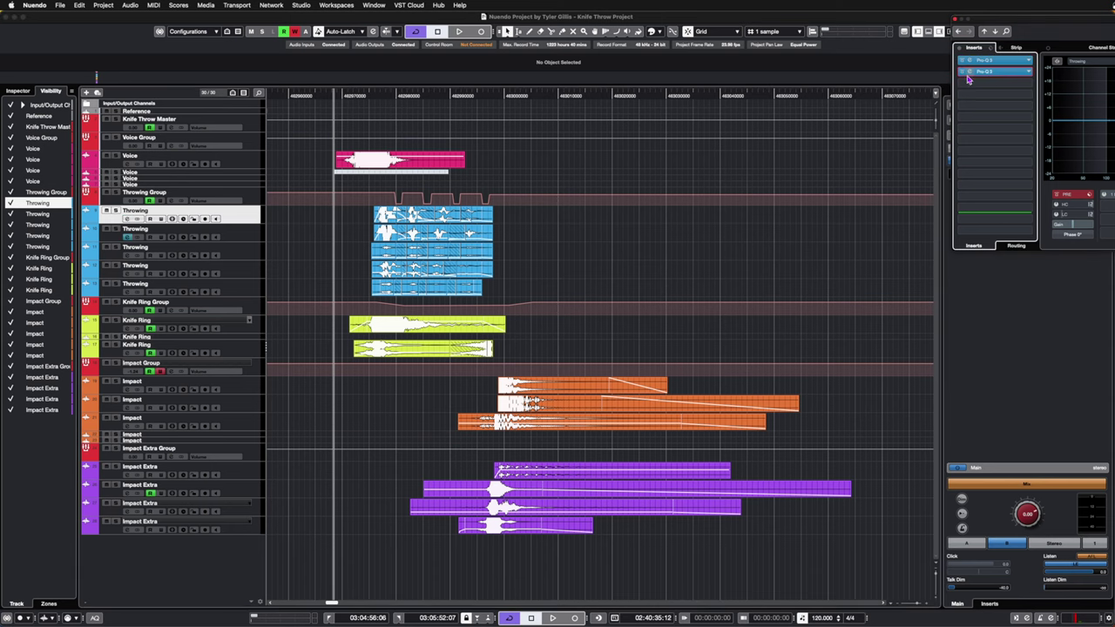
# Inspect the Throwing track's Pro-Q 3 EQ curves, close them, and select the Throwing Group track
pyautogui.click(967, 73)
pyautogui.moveTo(844, 73); pyautogui.dragTo(486, 33)
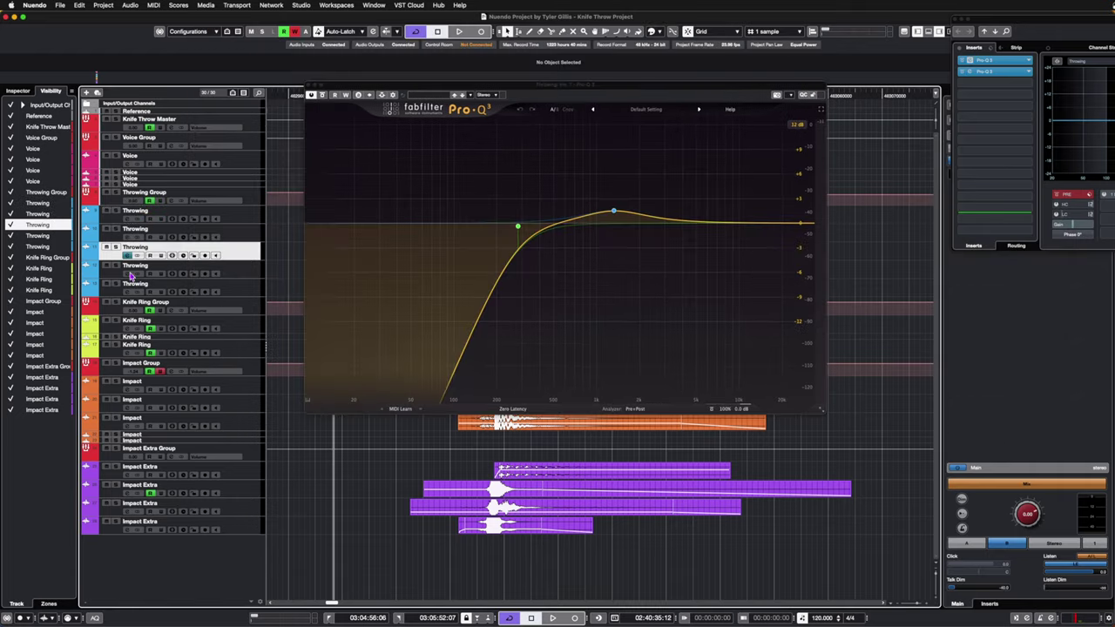
pyautogui.click(309, 84)
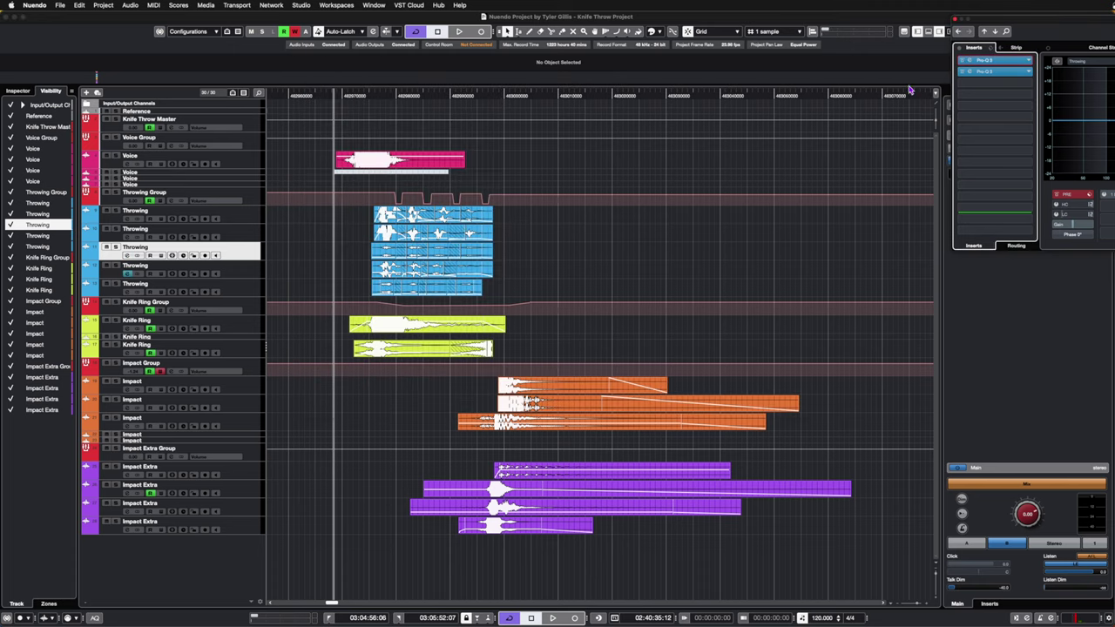
pyautogui.click(987, 64)
pyautogui.moveTo(517, 39); pyautogui.dragTo(317, 108)
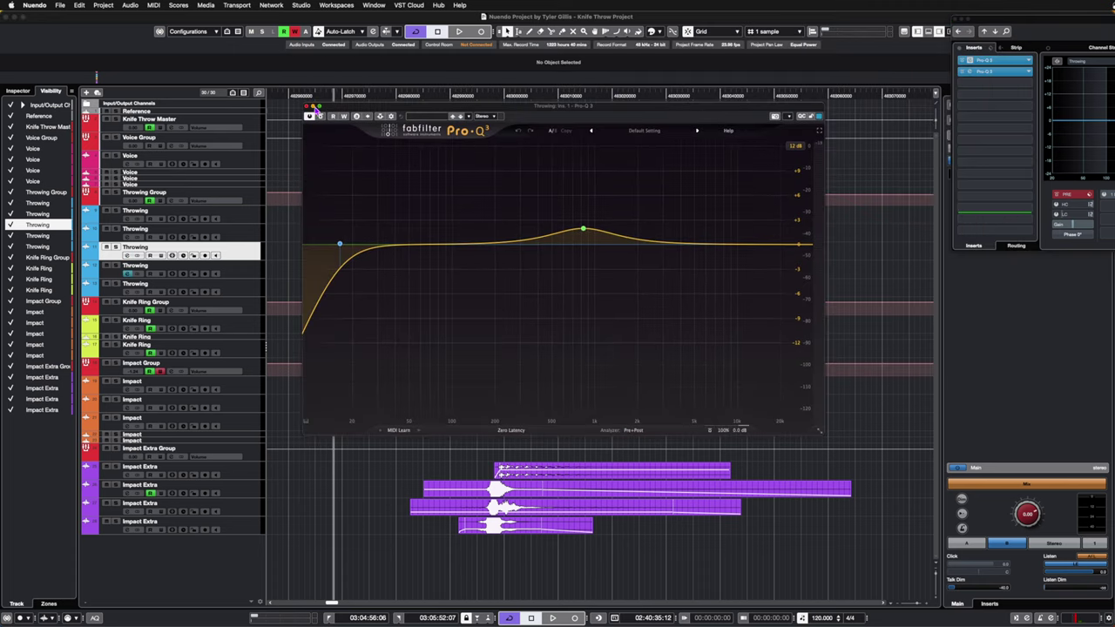
pyautogui.click(307, 108)
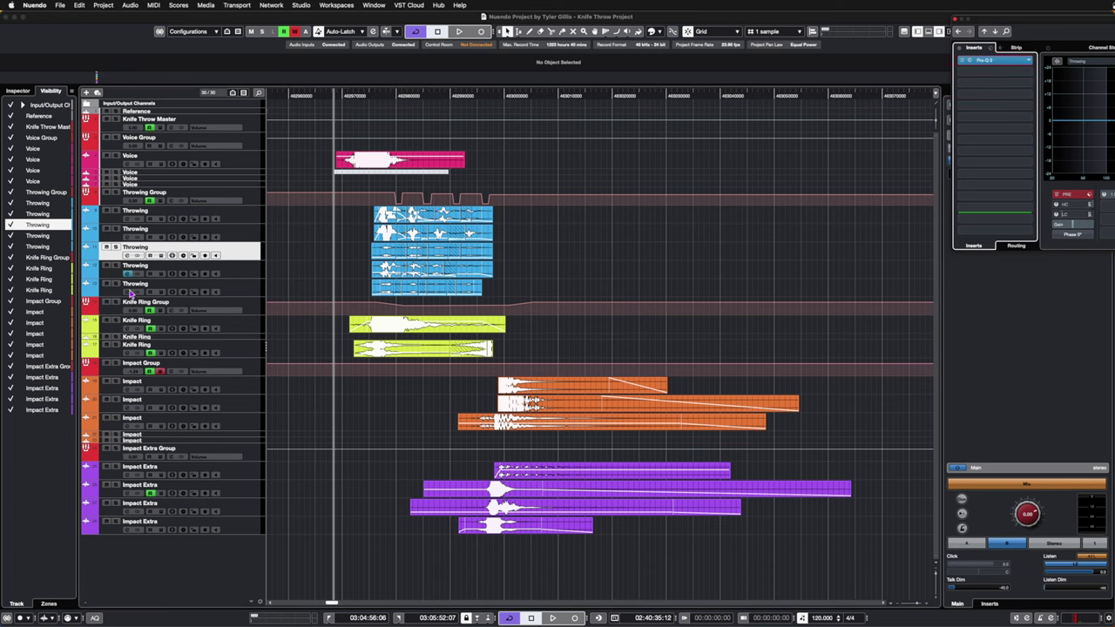
pyautogui.click(1004, 64)
pyautogui.moveTo(767, 31); pyautogui.dragTo(390, 112)
pyautogui.click(361, 106)
pyautogui.click(183, 196)
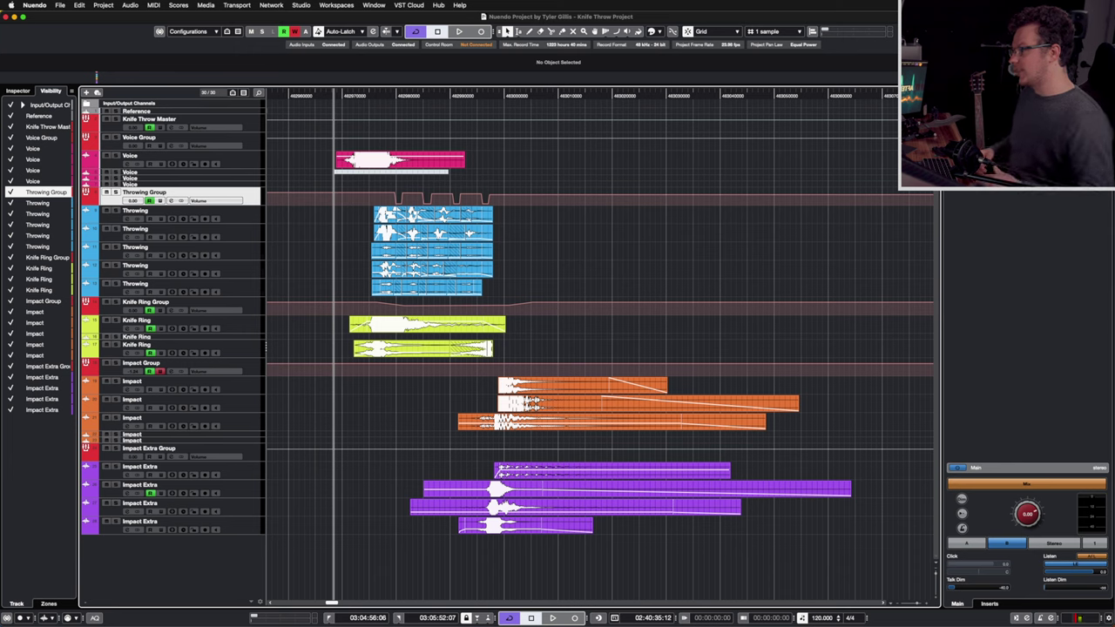
pyautogui.click(279, 325)
pyautogui.press('space')
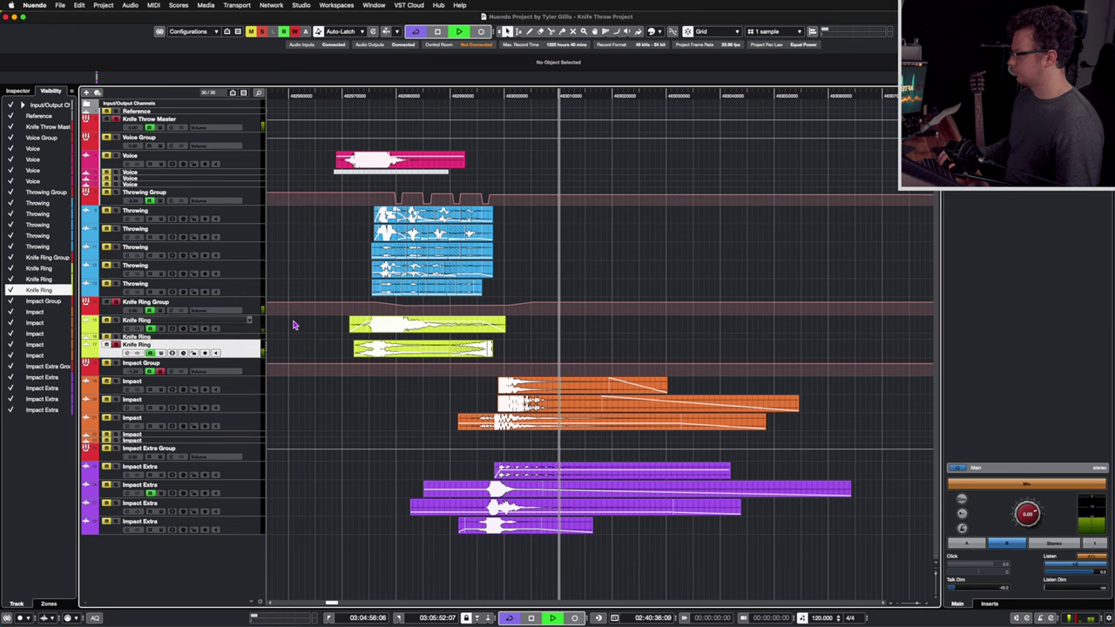
pyautogui.click(258, 316)
pyautogui.click(258, 367)
pyautogui.press('space')
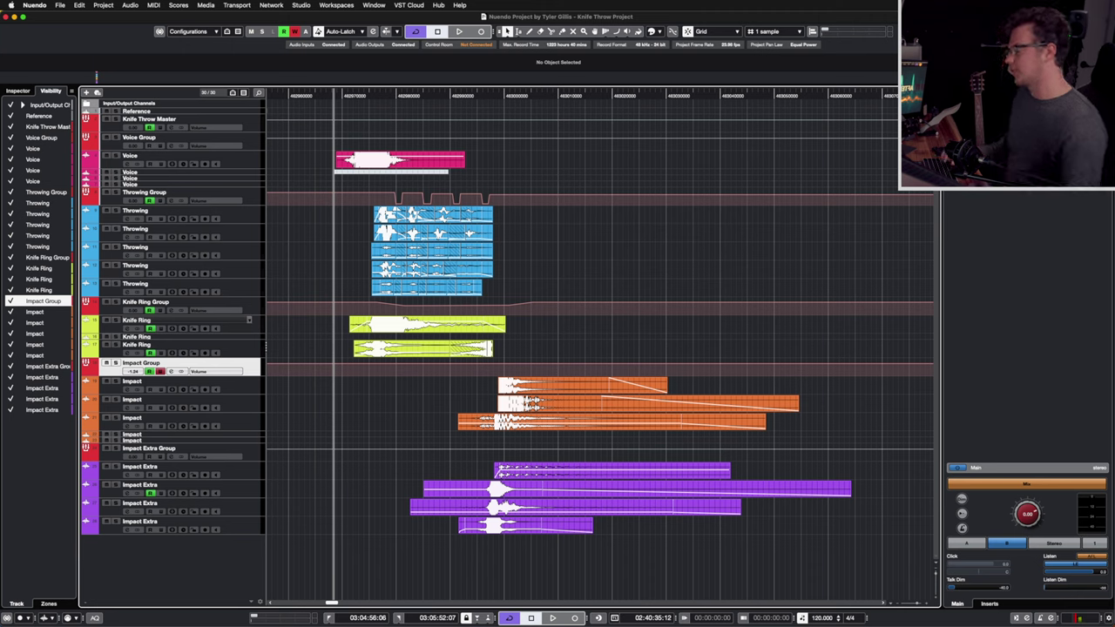
pyautogui.click(311, 384)
pyautogui.press('space')
pyautogui.click(311, 401)
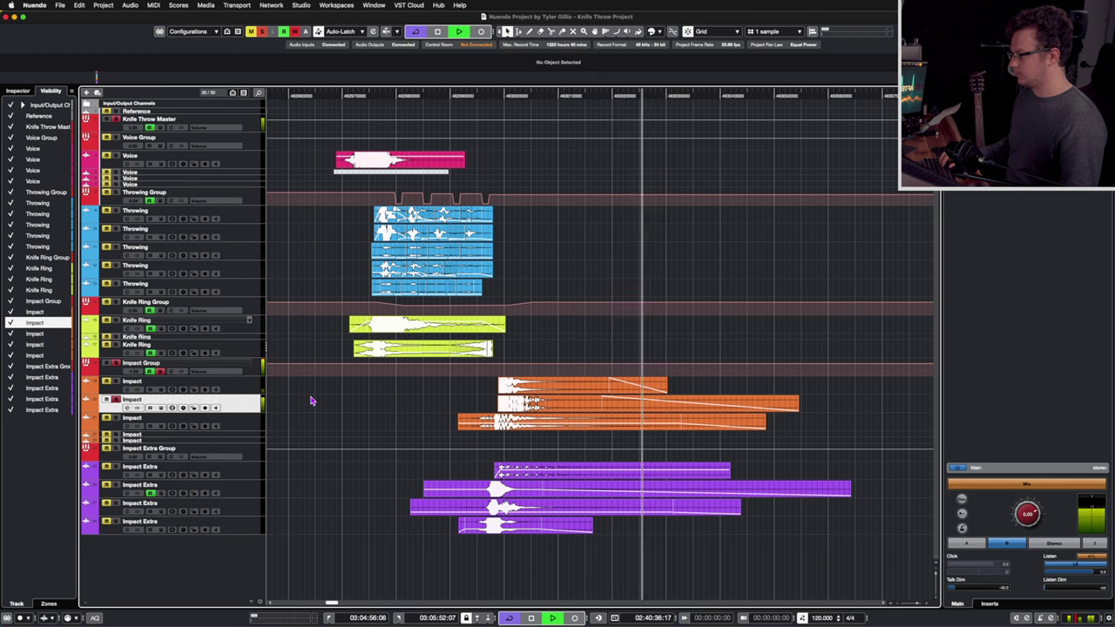
pyautogui.press('Down')
pyautogui.press('Up')
pyautogui.press('Up')
pyautogui.press('Up')
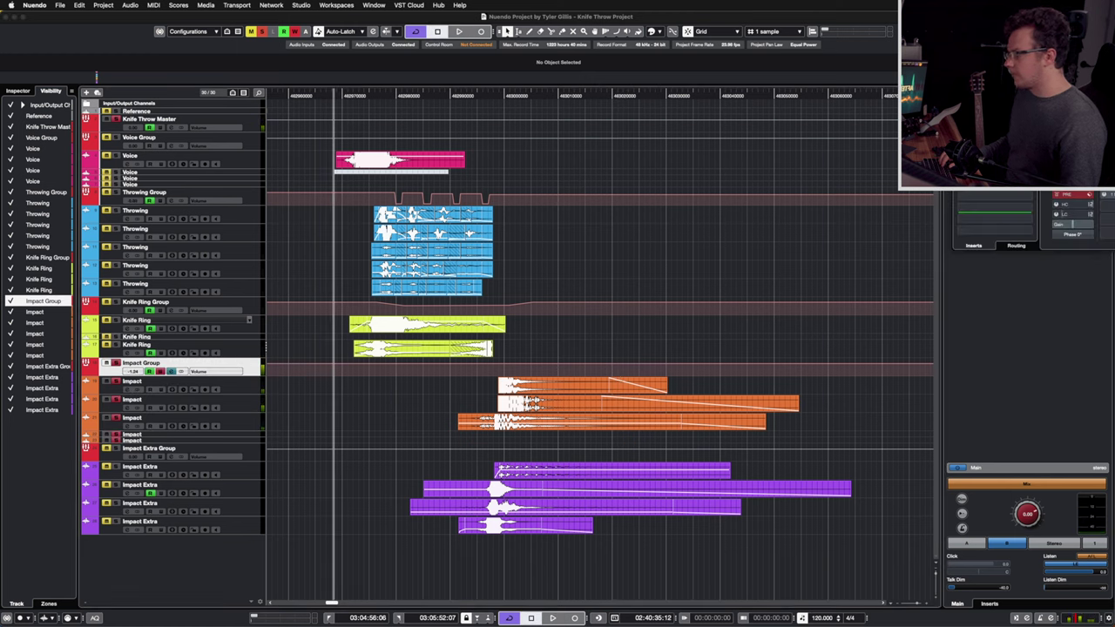
pyautogui.click(993, 237)
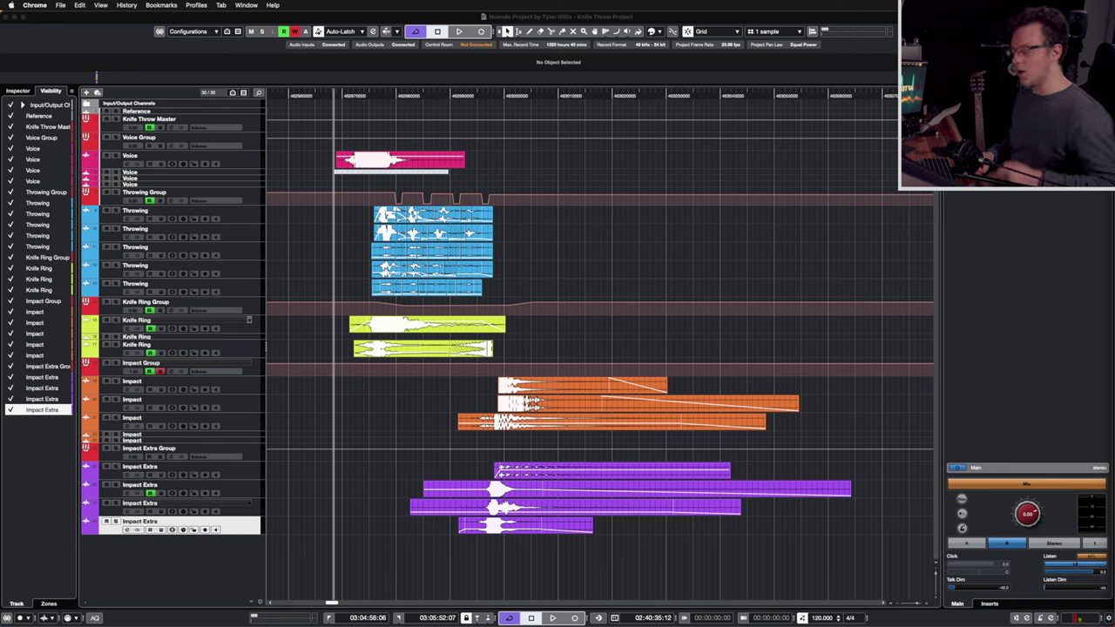
pyautogui.click(183, 365)
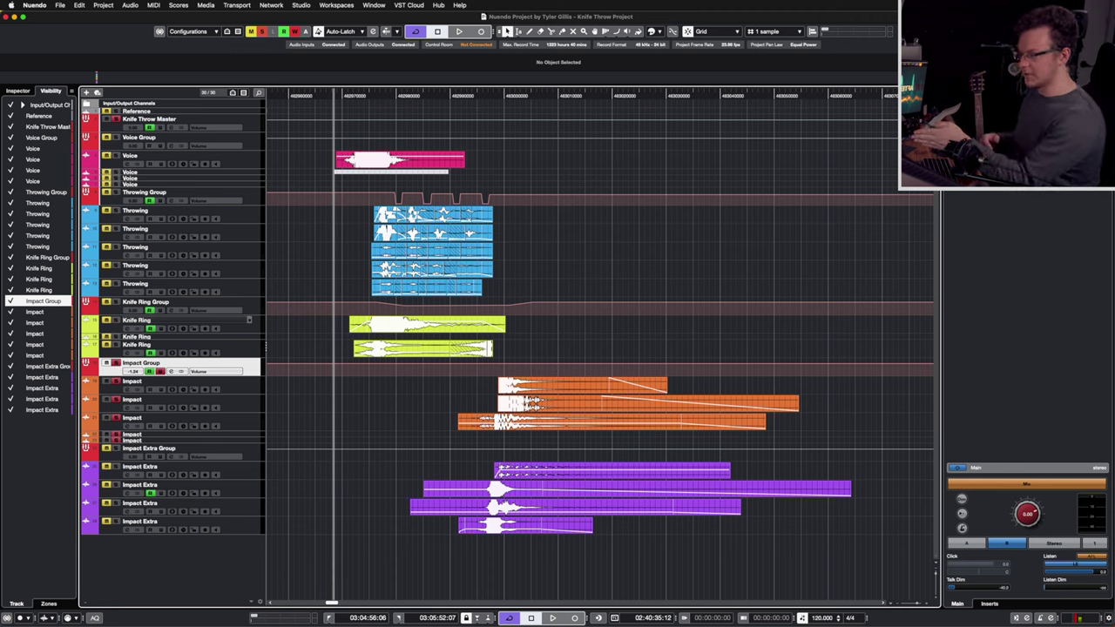
pyautogui.press('space')
pyautogui.click(349, 470)
pyautogui.click(356, 481)
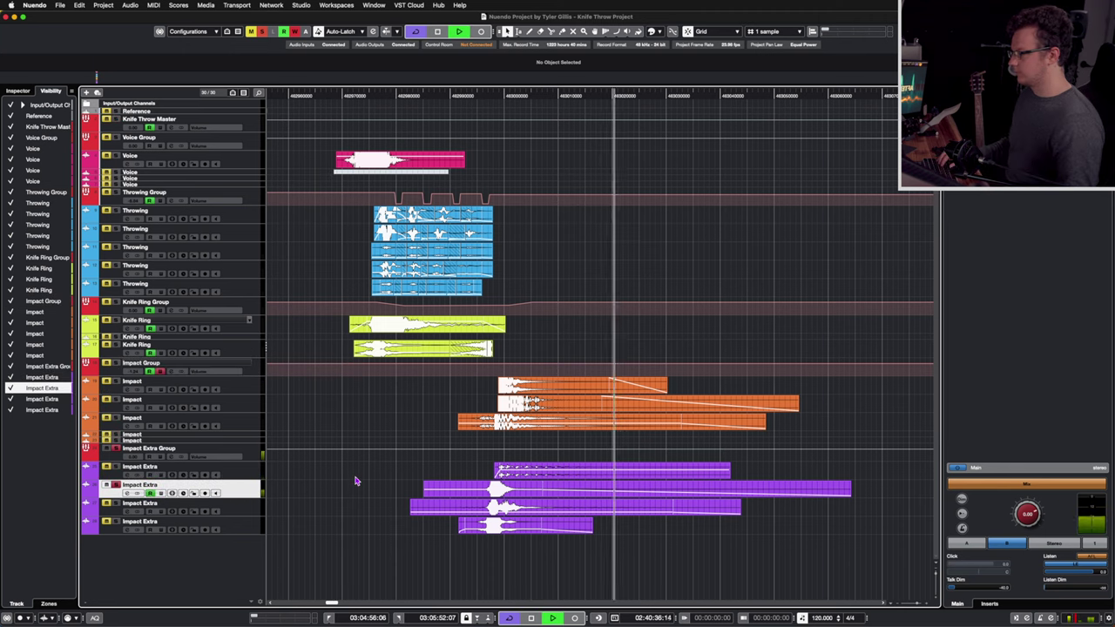
pyautogui.press('Down')
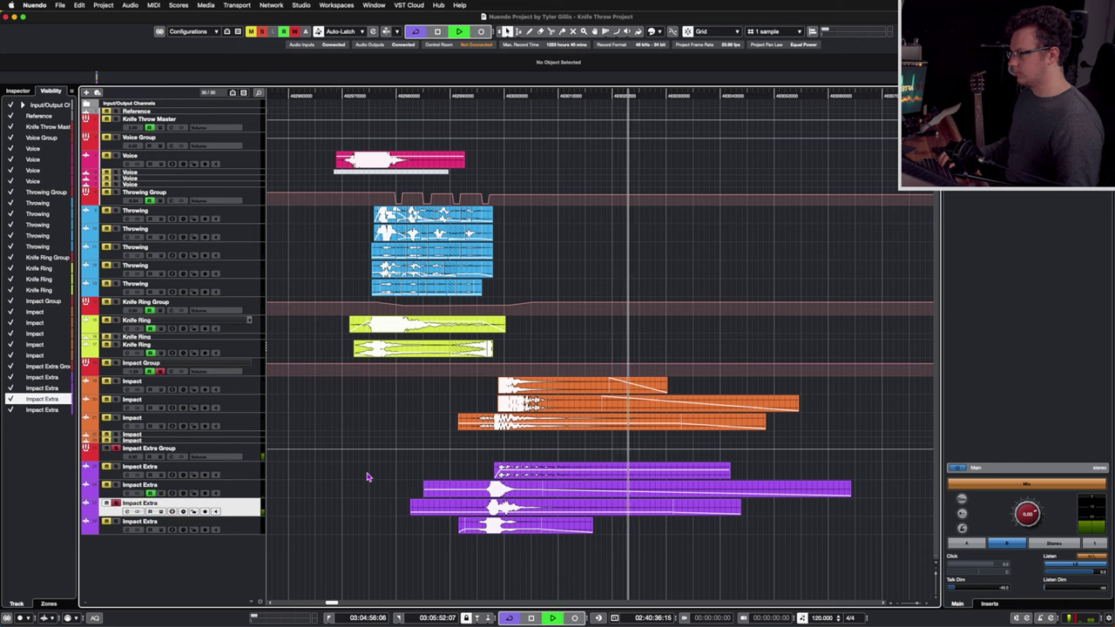
pyautogui.press('Down')
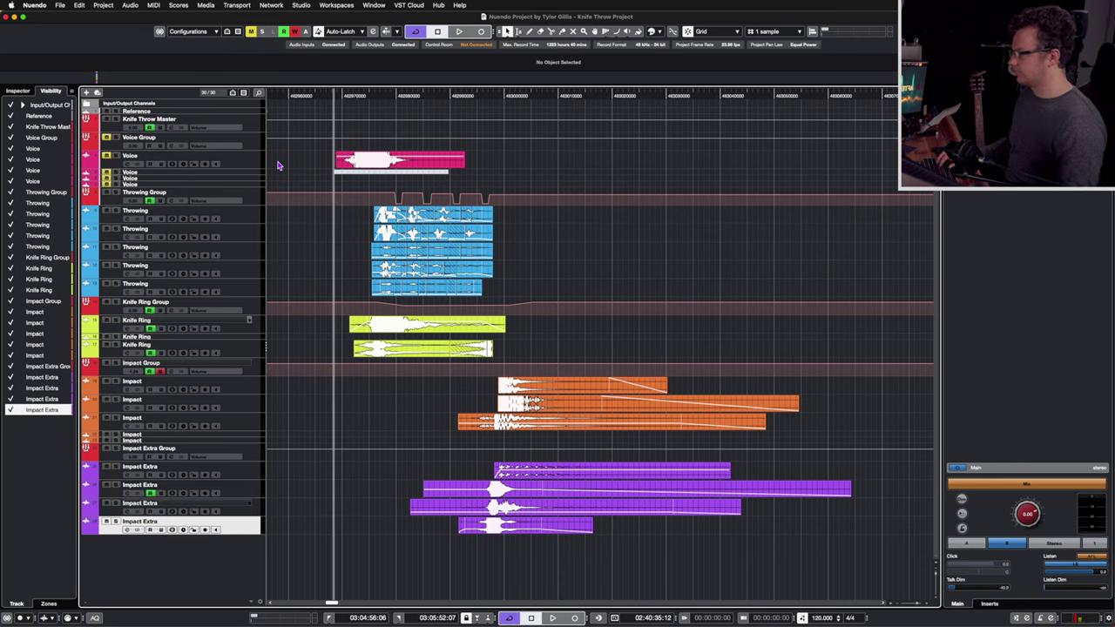
# Play the layered knife-throw, stop back at the start, and play it once more
pyautogui.press('space')
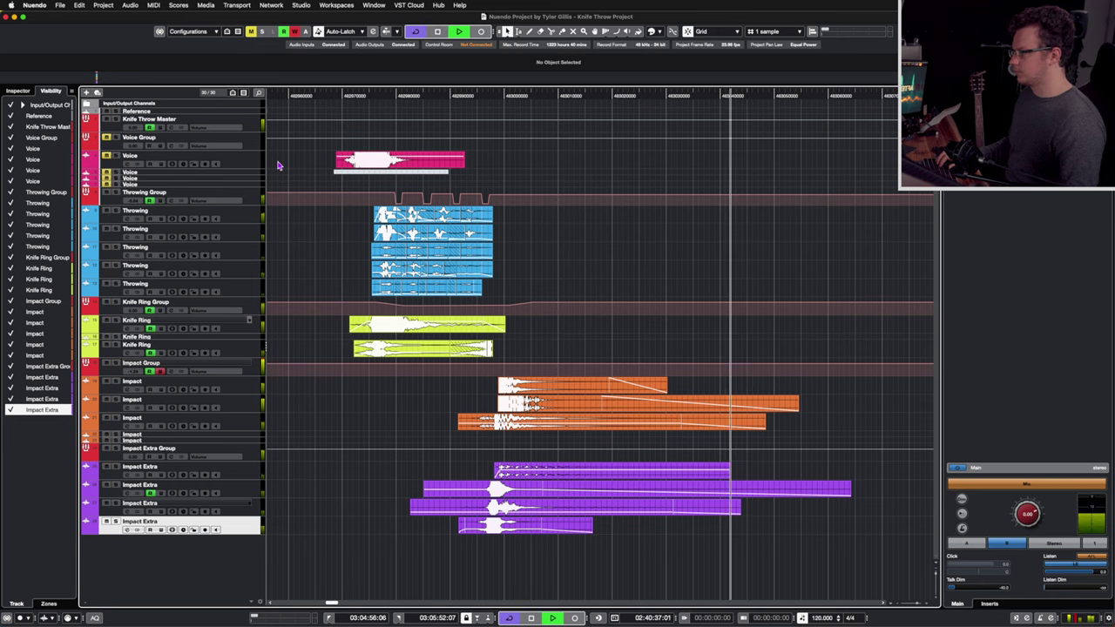
pyautogui.press('space')
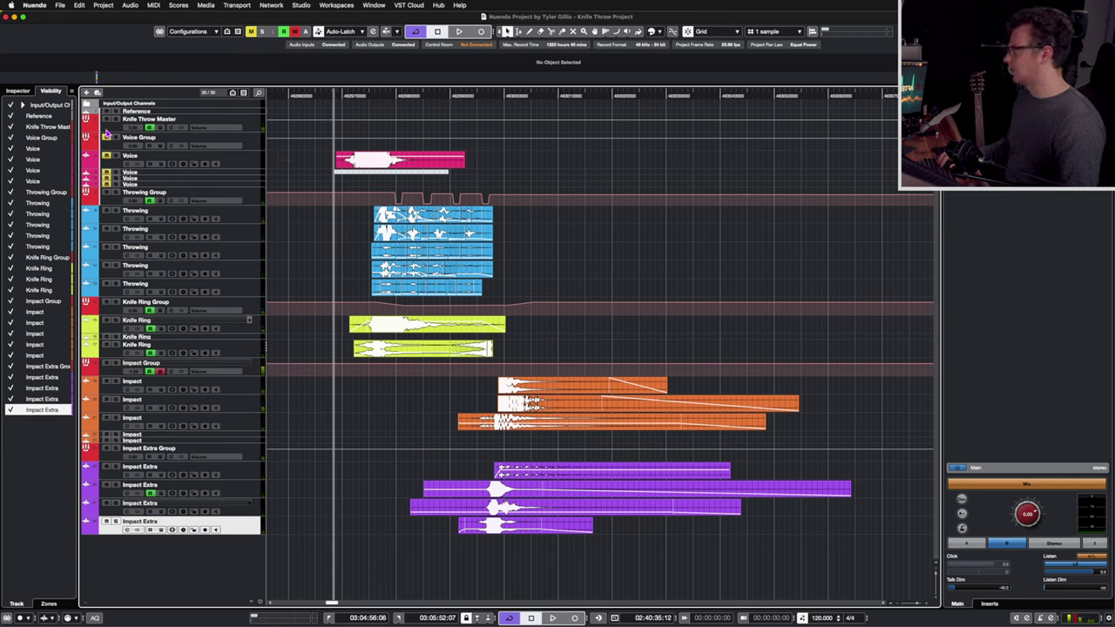
pyautogui.press('space')
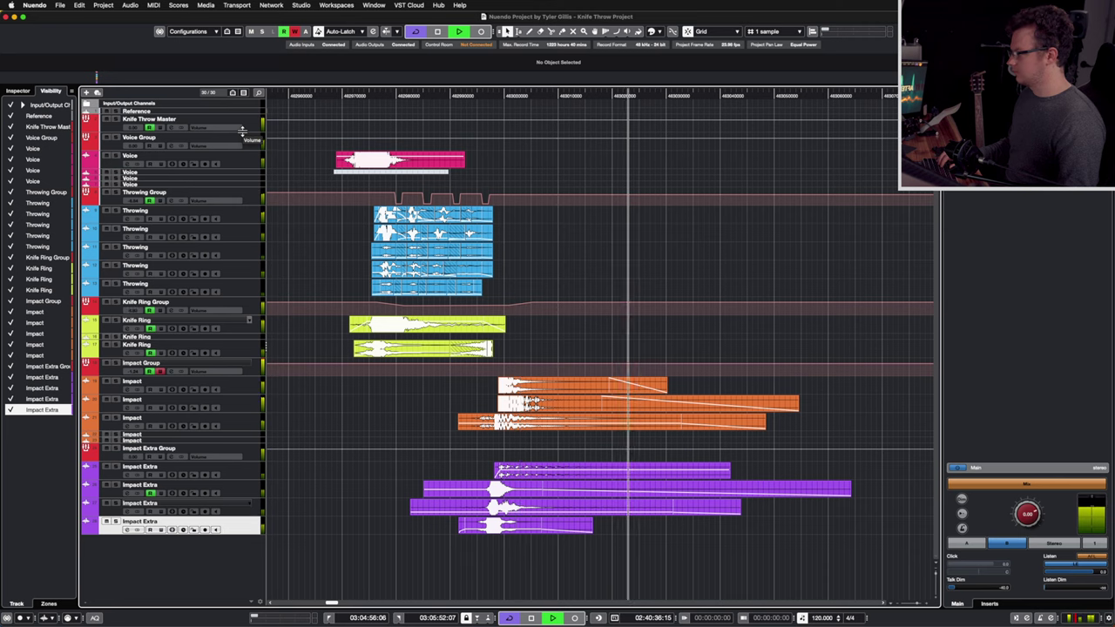